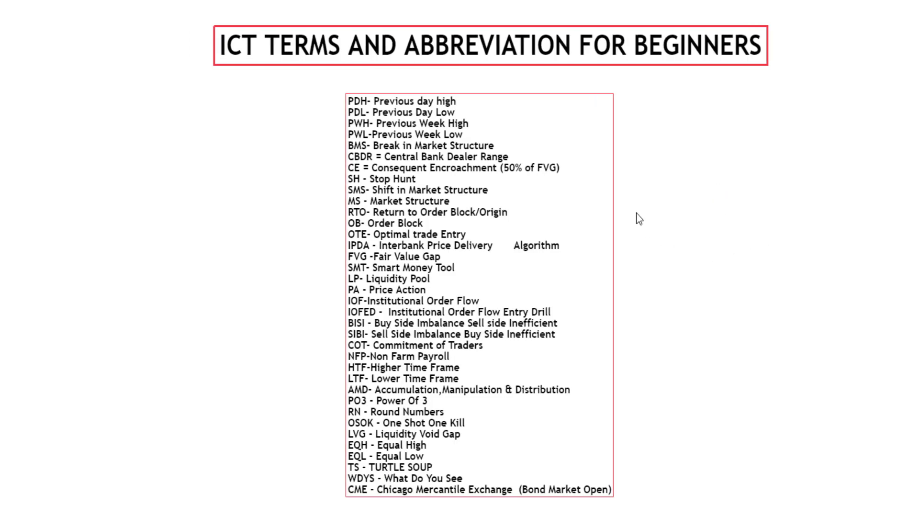
Step: Move the ICT abbreviations note up and pan the chart so the list sits centred over the candles
left_click(682, 96)
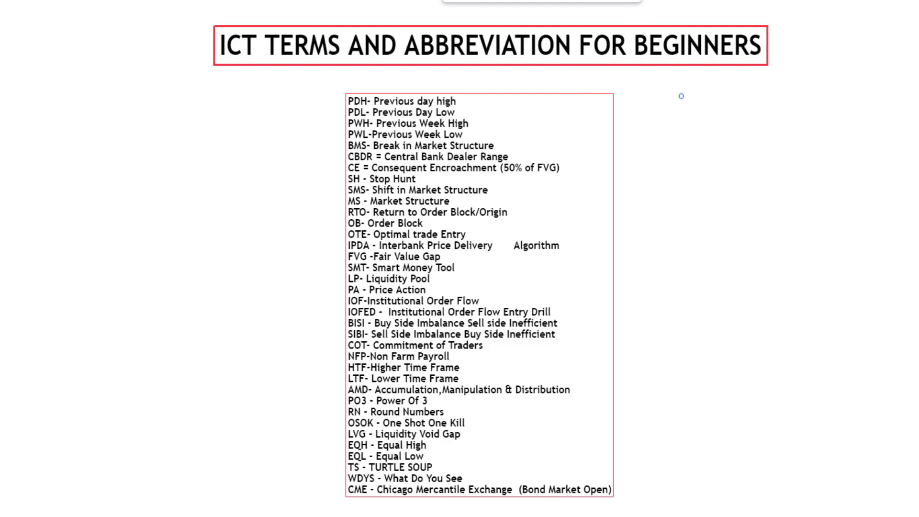
left_click_drag(591, 245, 591, 3)
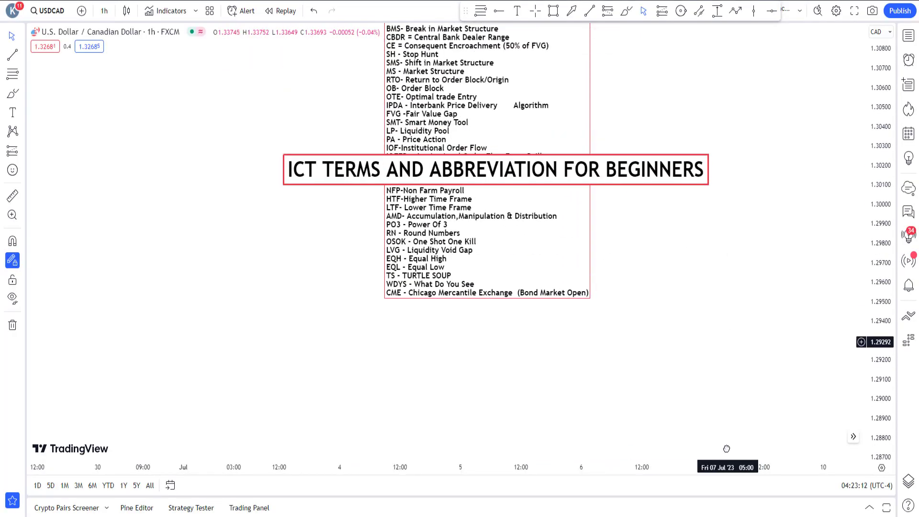
left_click_drag(479, 242, 716, 322)
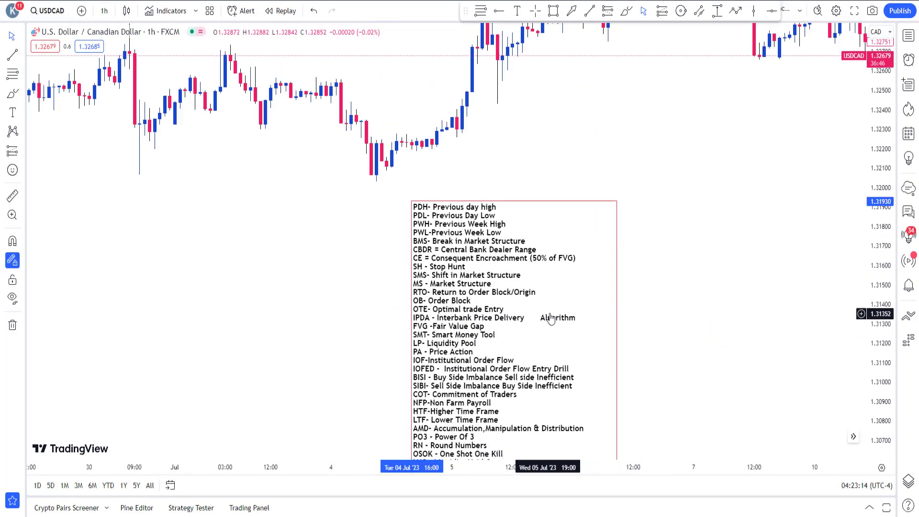
left_click_drag(551, 318, 484, 193)
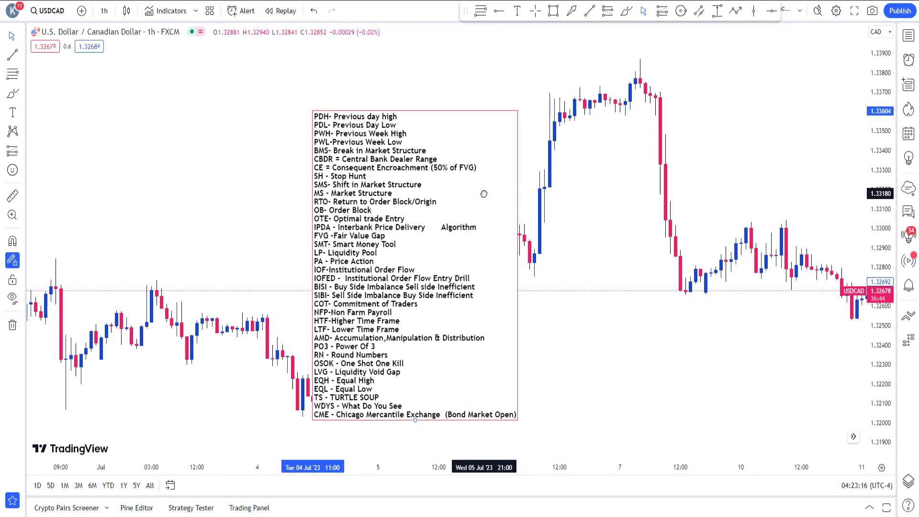
left_click(484, 193)
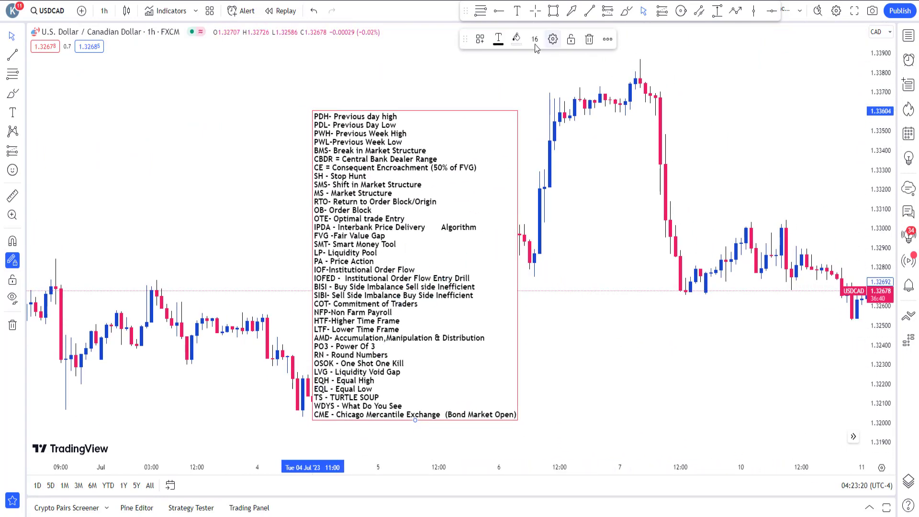
mouse_move(521, 165)
left_mouse_down()
mouse_move(459, 178)
mouse_move(525, 149)
left_mouse_up()
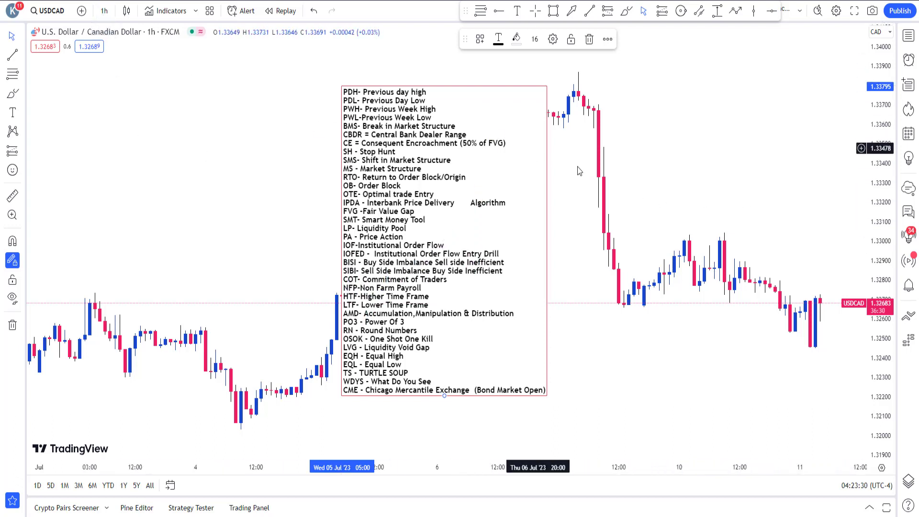
Step: Enable Session breaks in the chart settings' Events section
right_click(654, 92)
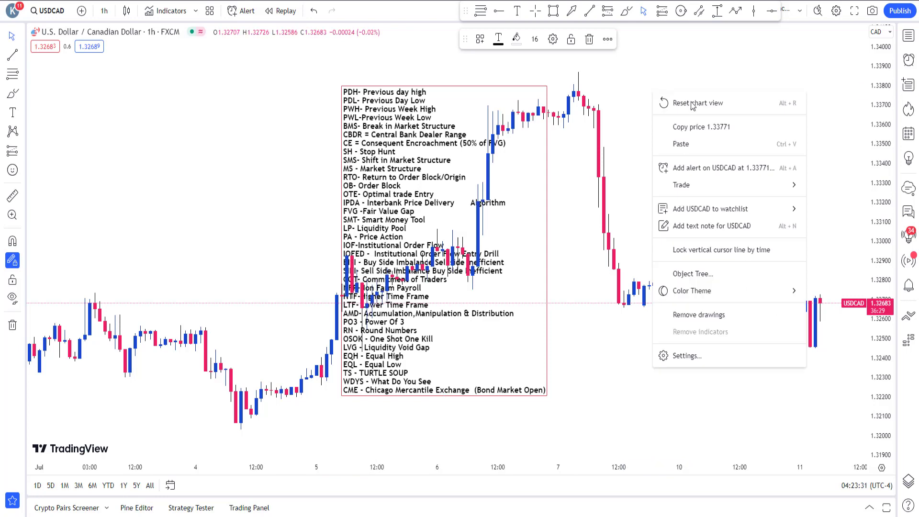
left_click(687, 357)
left_click(425, 225)
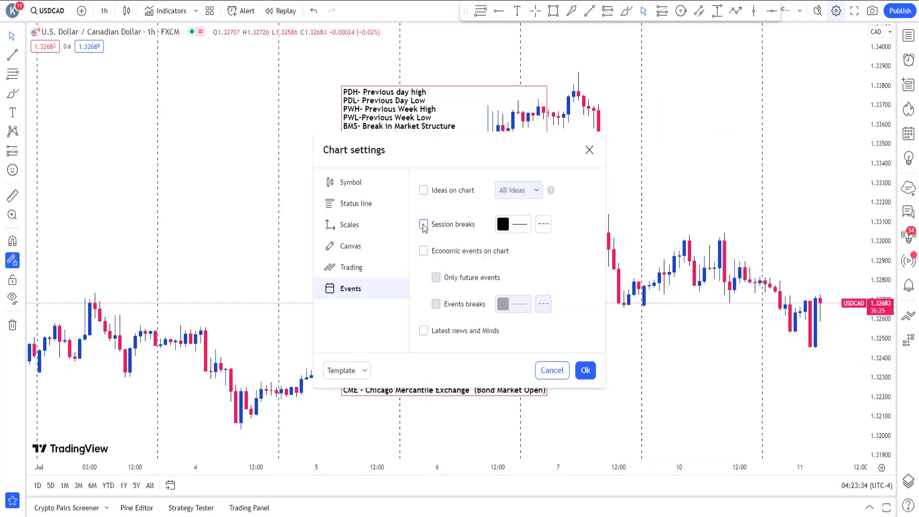
left_click(585, 369)
Step: Brush short strokes marking the swing high and the later low, repositioning the abbreviations note
left_click_drag(521, 212, 355, 213)
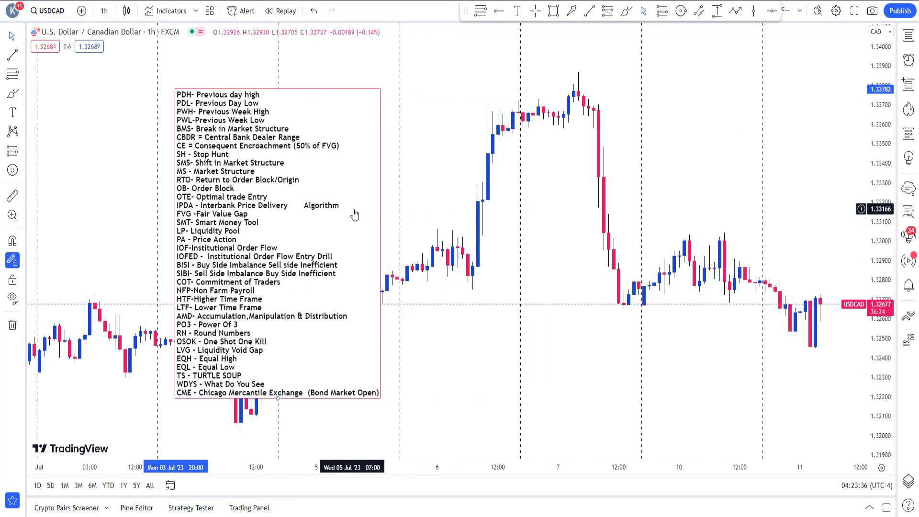
left_click_drag(609, 134, 614, 194)
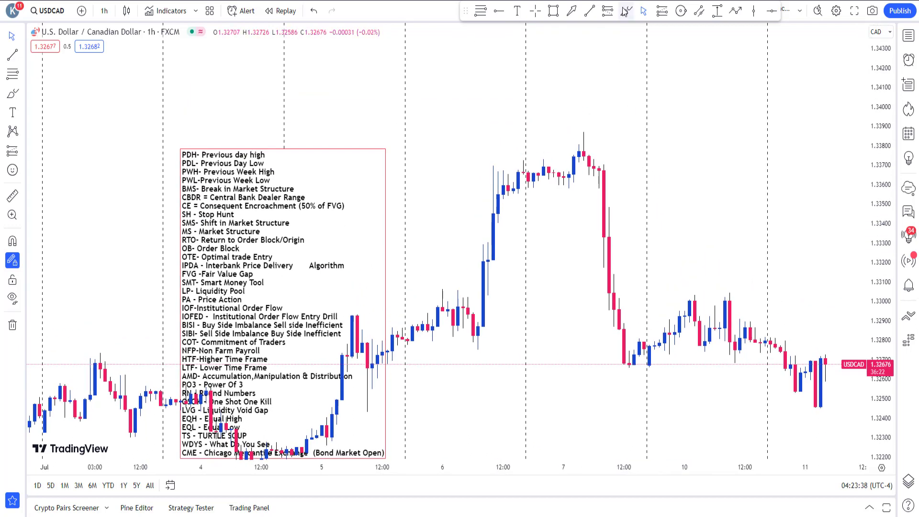
left_click_drag(581, 132, 593, 134)
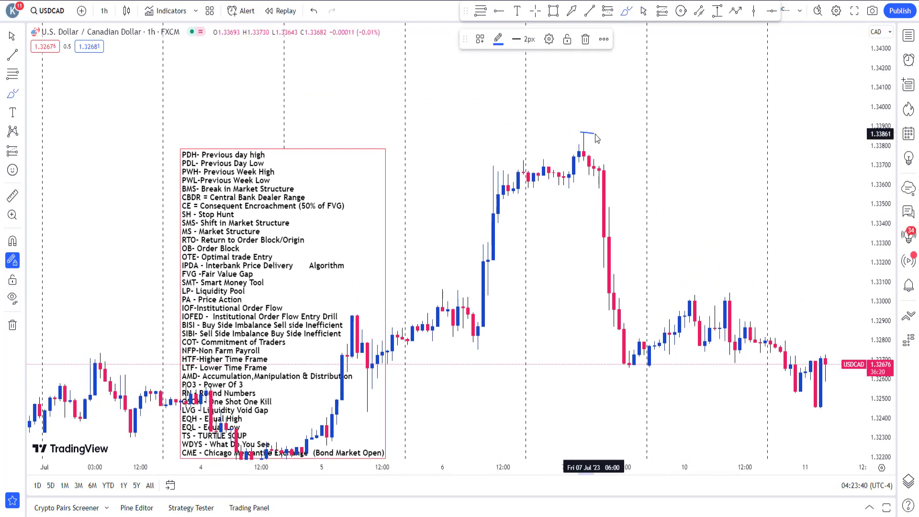
left_click_drag(626, 368, 639, 369)
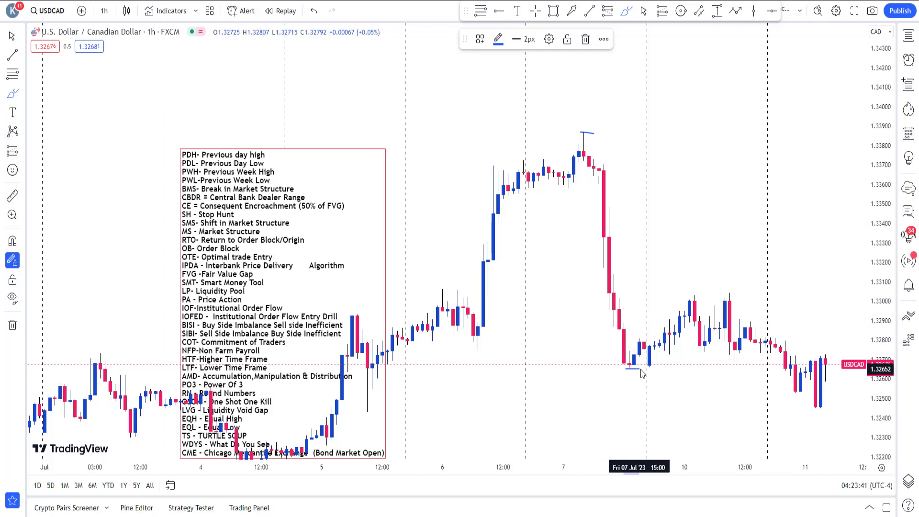
left_click(644, 15)
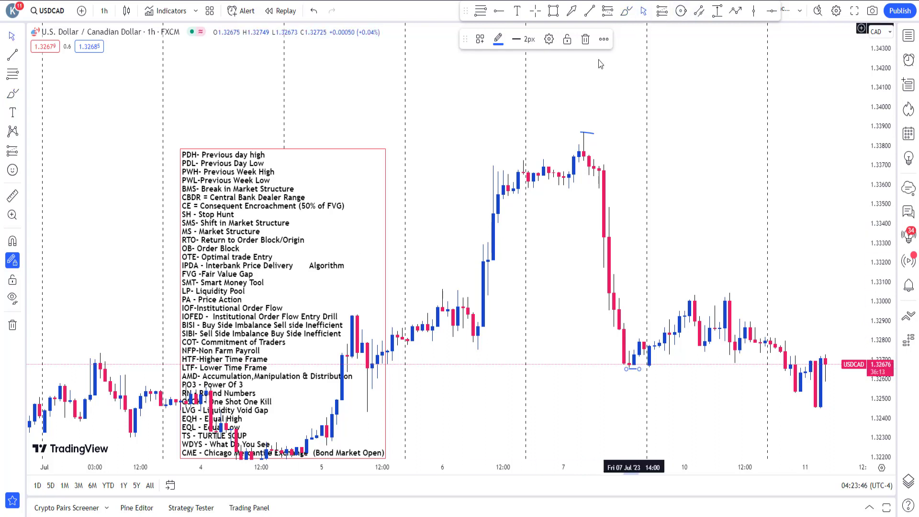
mouse_move(336, 254)
left_mouse_down()
mouse_move(412, 211)
mouse_move(432, 187)
left_mouse_up()
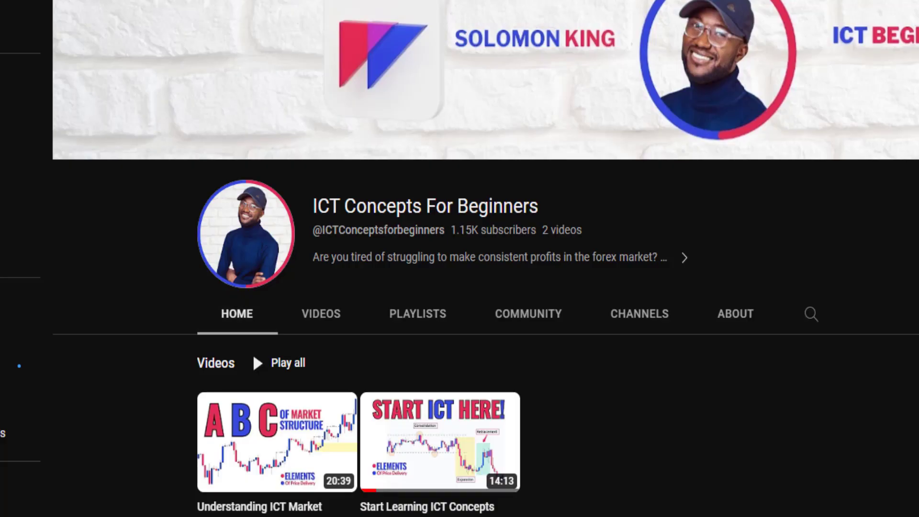
mouse_move(323, 435)
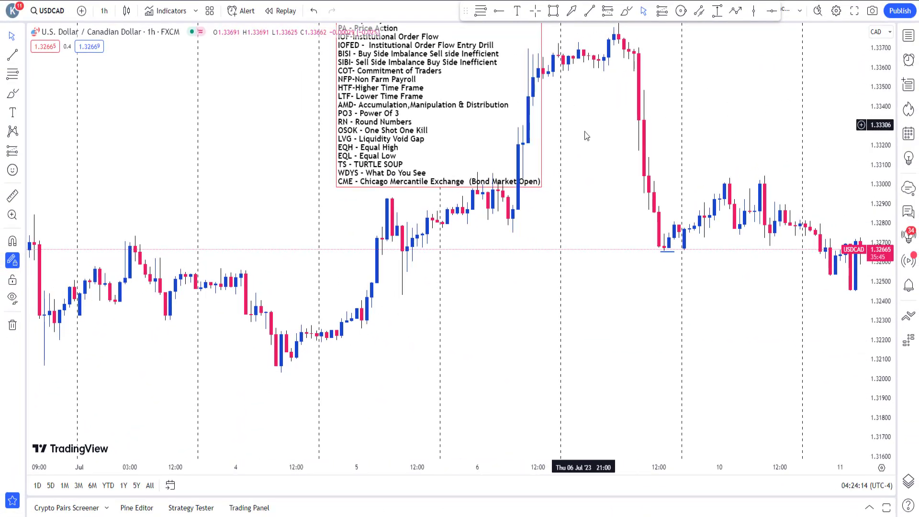
Step: Pan the chart to earlier dates and shift the abbreviations box lower and left
left_click_drag(603, 103, 516, 258)
left_click_drag(404, 202, 409, 239)
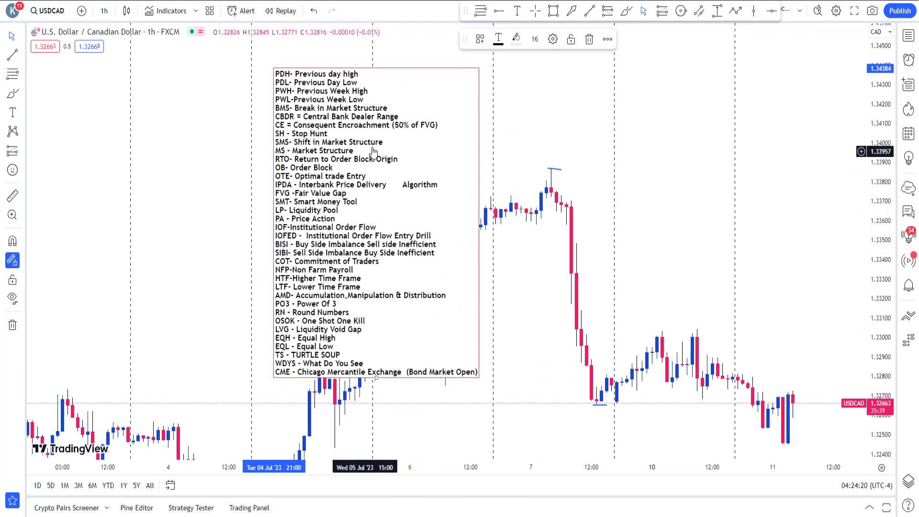
left_click_drag(530, 396, 511, 230)
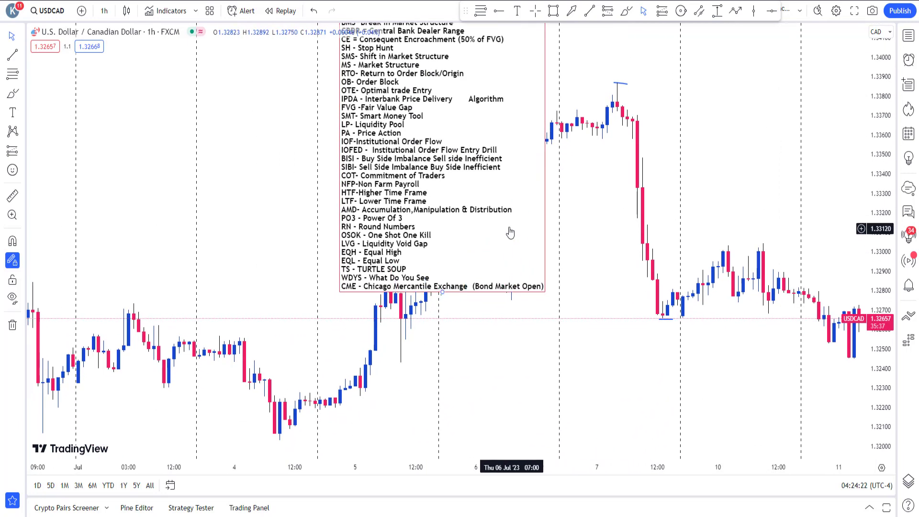
left_click_drag(439, 222, 329, 233)
left_click_drag(414, 359, 532, 353)
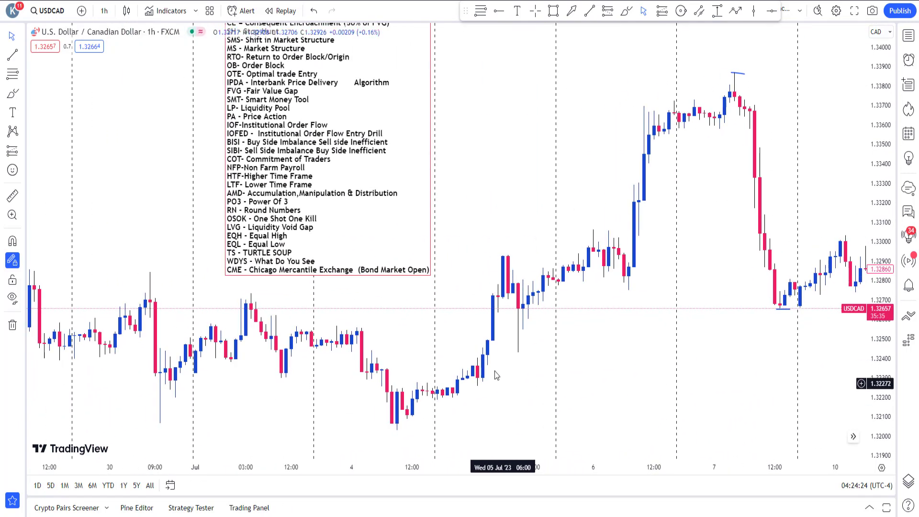
Step: Draw a blue rectangle zone around 1.3227–1.3241 and a brush loop over it
key("alt+shift+r")
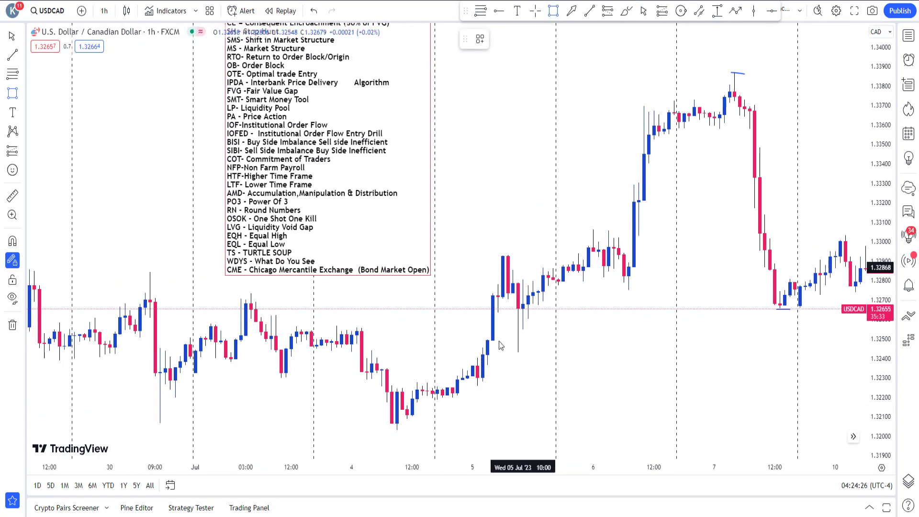
mouse_move(477, 358)
left_mouse_down()
mouse_move(559, 382)
mouse_move(680, 384)
left_mouse_up()
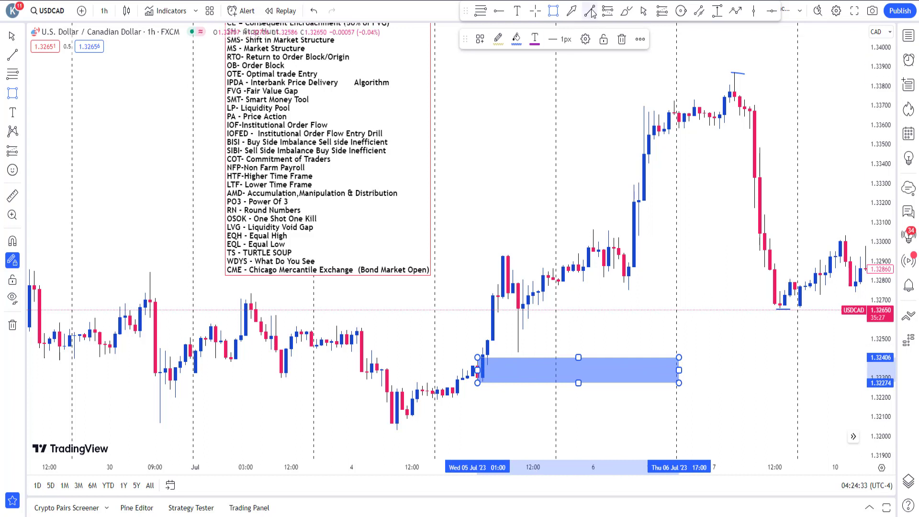
left_click(630, 14)
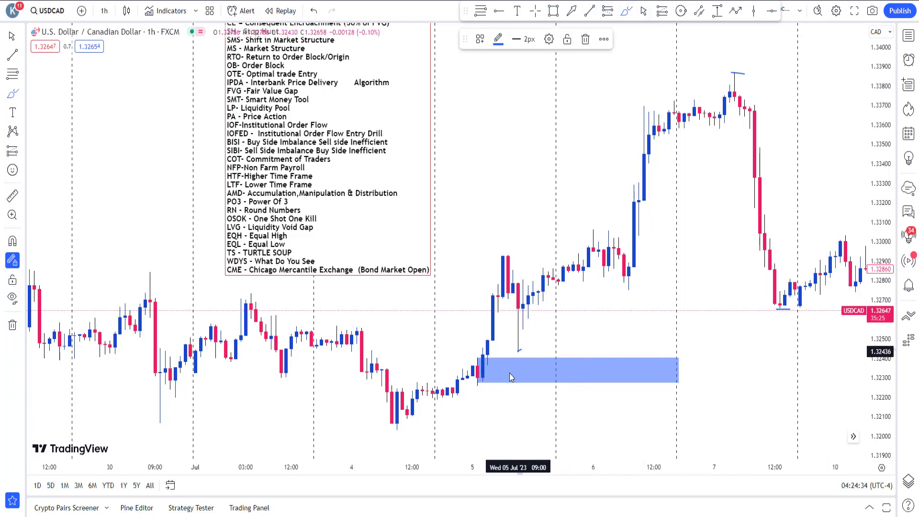
left_click_drag(521, 351, 515, 363)
left_click_drag(424, 201, 419, 216)
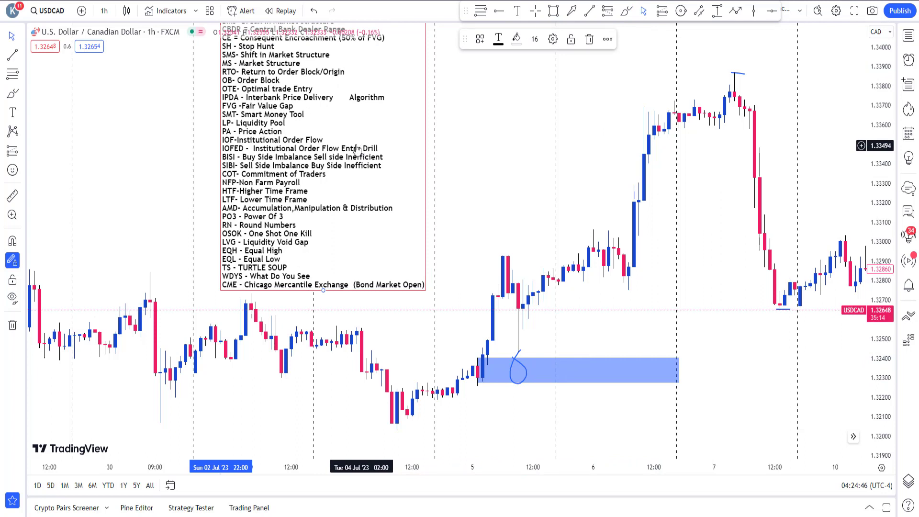
Step: Drop the abbreviations box just above the blue rectangle zone, over the rally candles
left_click_drag(344, 136, 469, 203)
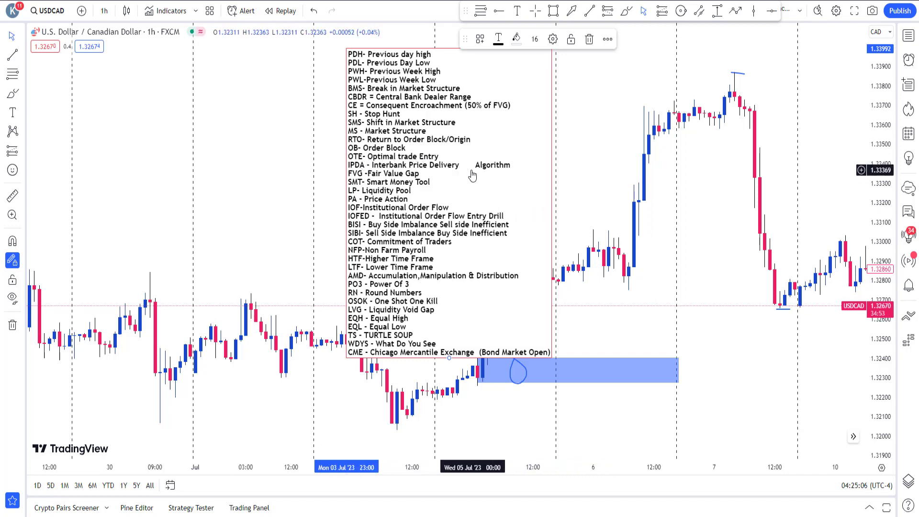
left_click_drag(435, 104, 456, 145)
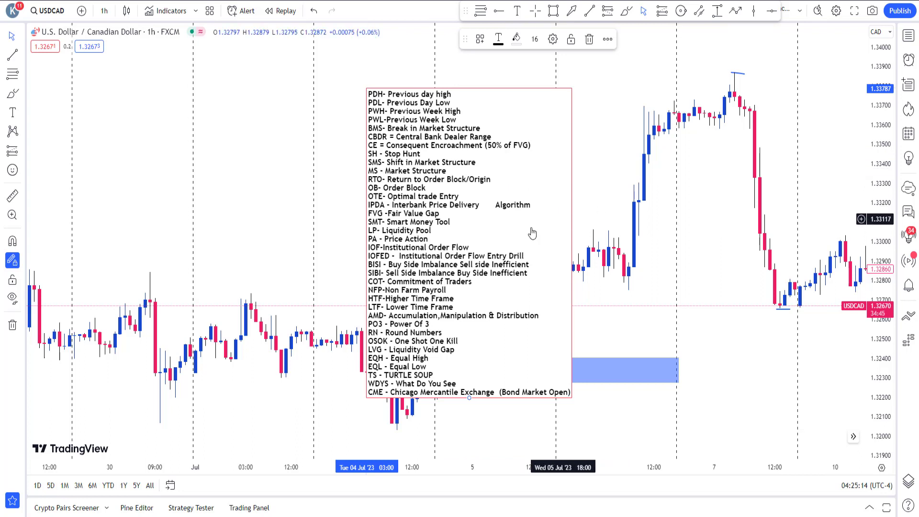
left_click_drag(524, 194, 469, 193)
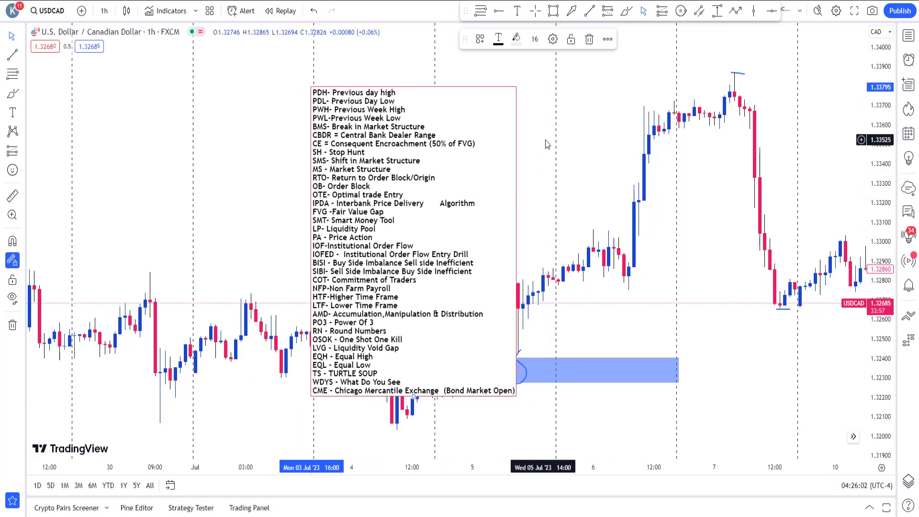
left_click_drag(456, 174, 561, 133)
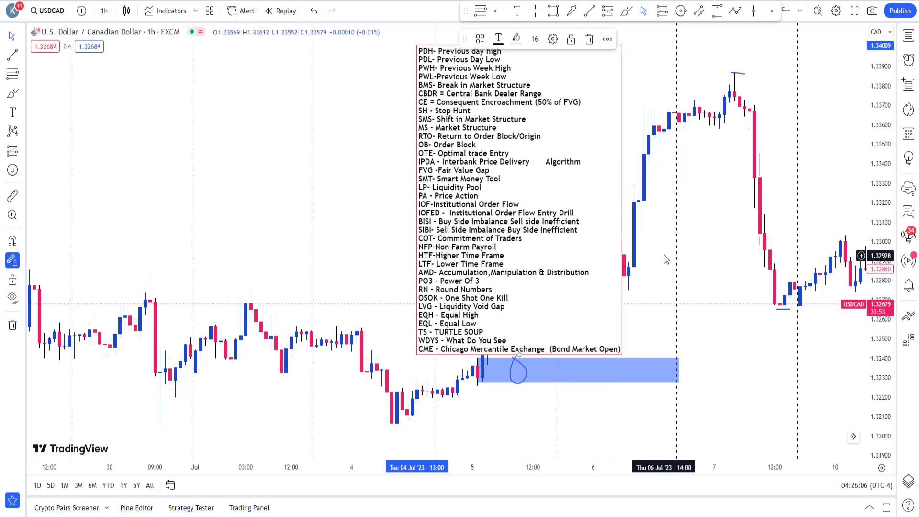
Step: Zoom into the candles and slide the abbreviations note over the blue zone's right end
scroll(685, 235, "up", 2)
left_click_drag(471, 187, 546, 193)
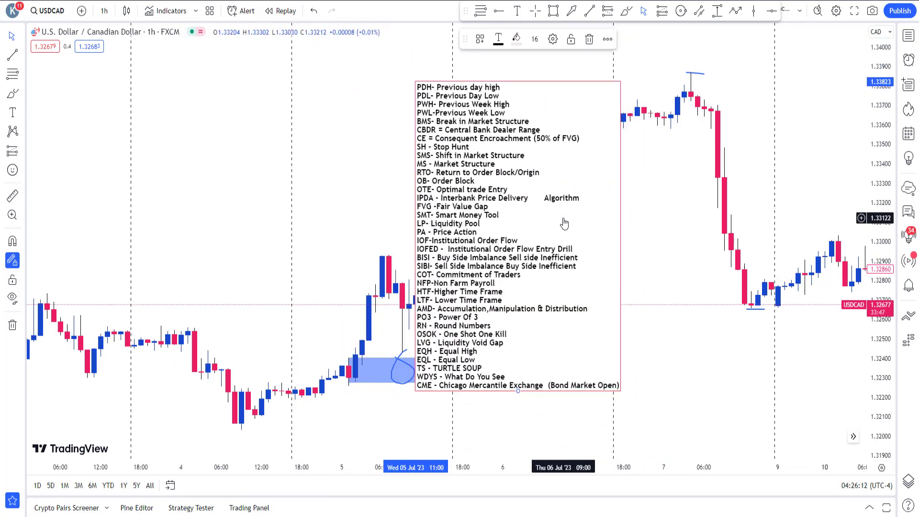